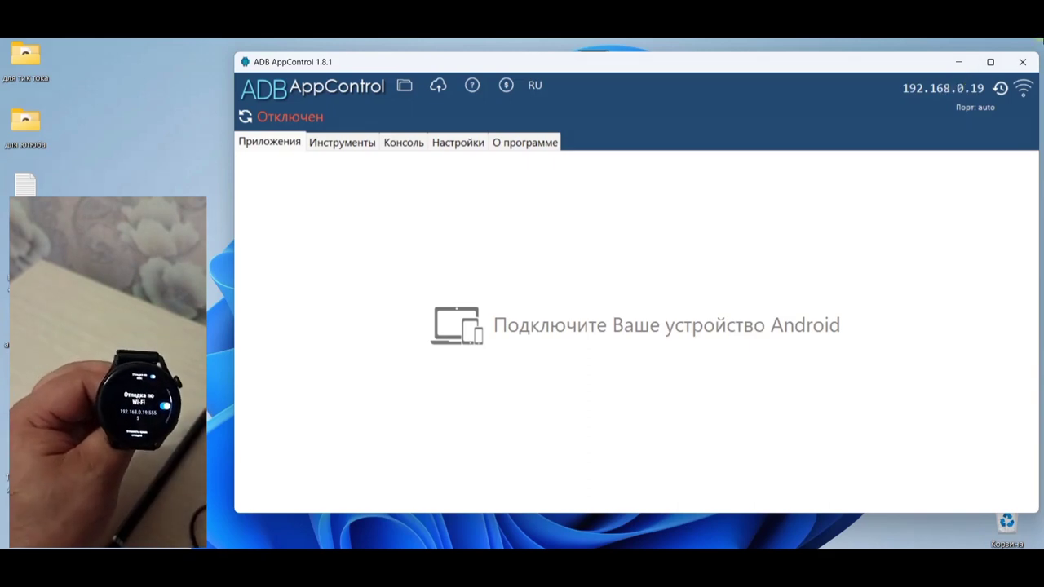
- Connect to the watch over Wi-Fi at 192.168.0.19 and dismiss the debugging permission hint
click(1023, 94)
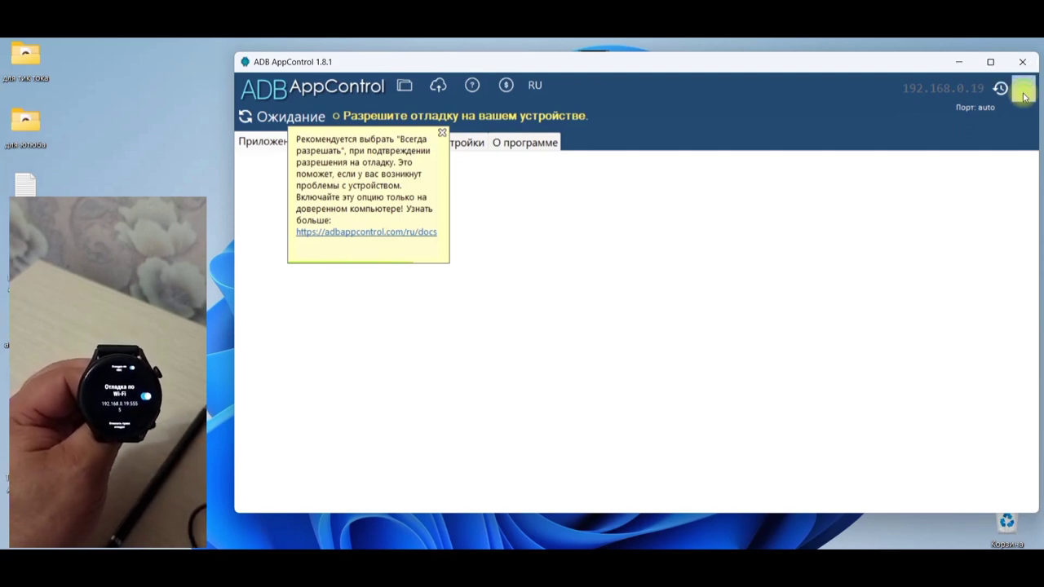
click(441, 134)
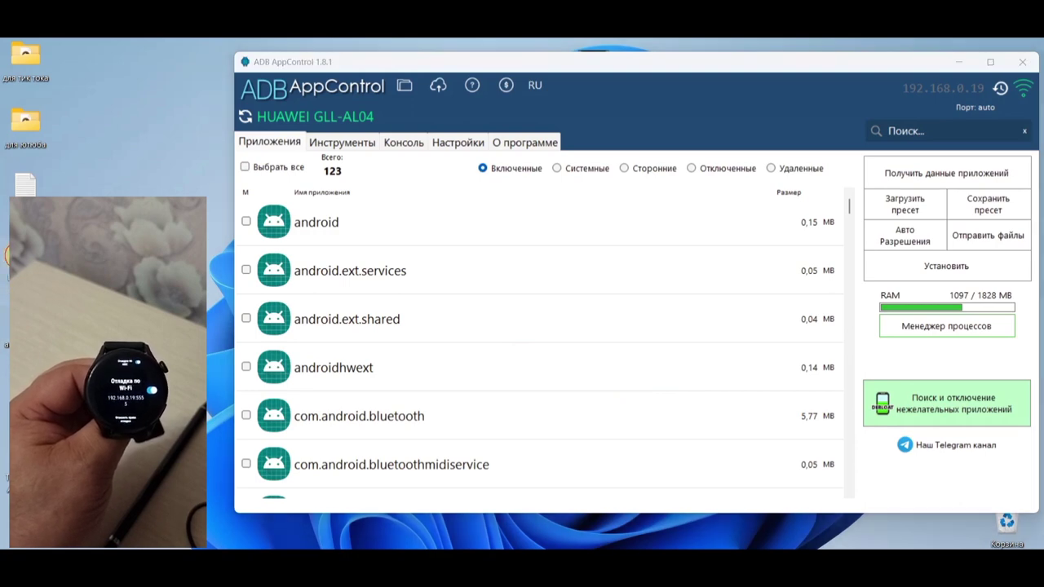
- Switch to the Notepad file of ADB commands for Huawei, reposition its window, and return to ADB AppControl
key(alt+Tab)
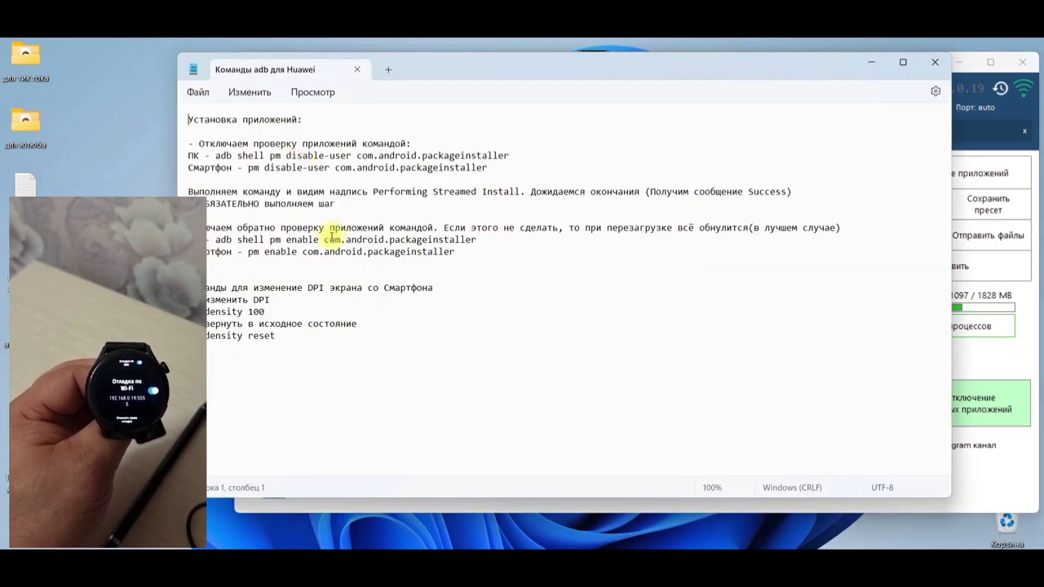
drag(540, 85, 631, 65)
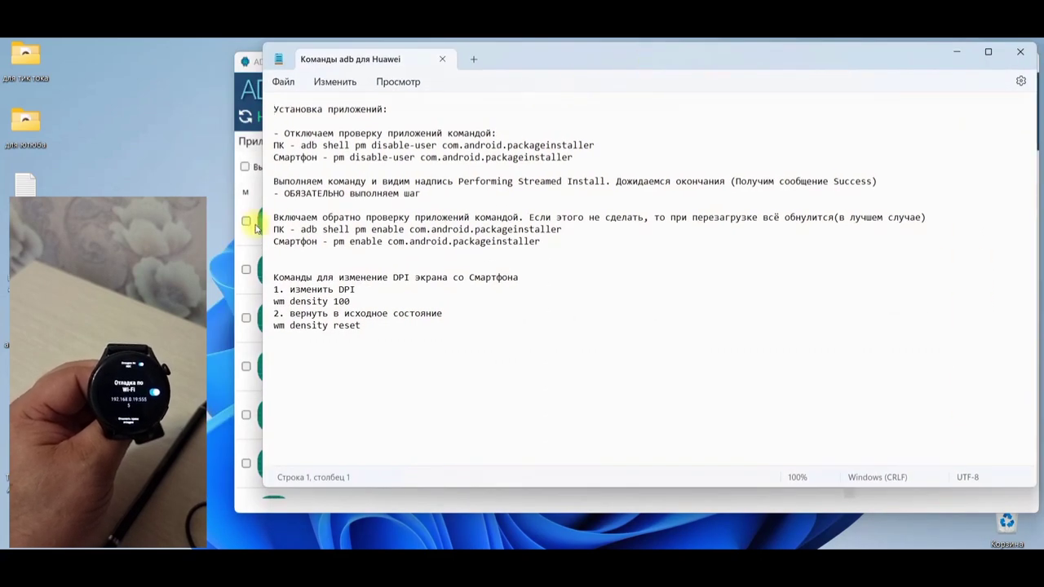
click(258, 64)
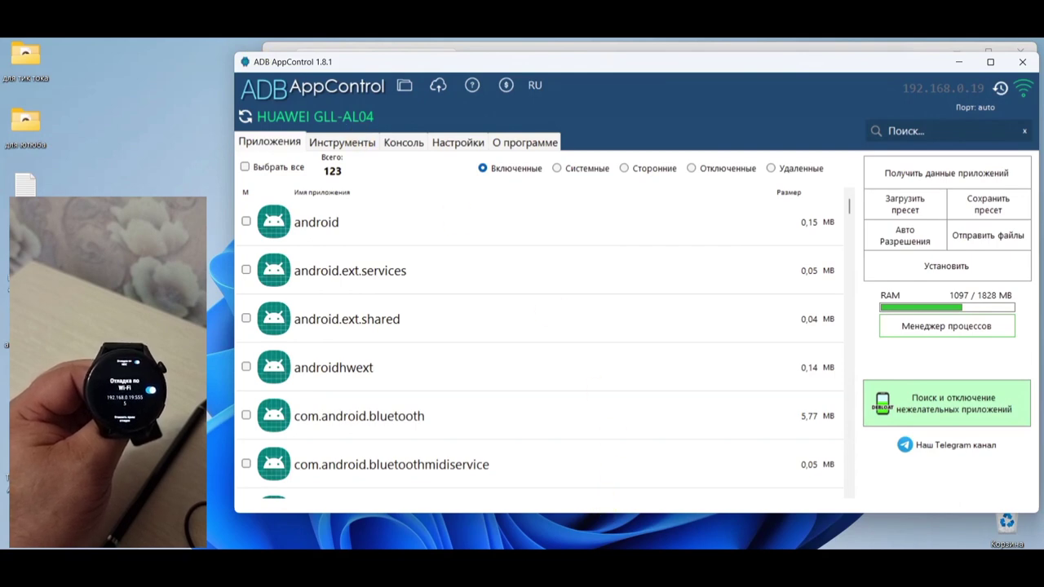
mouse_move(507, 567)
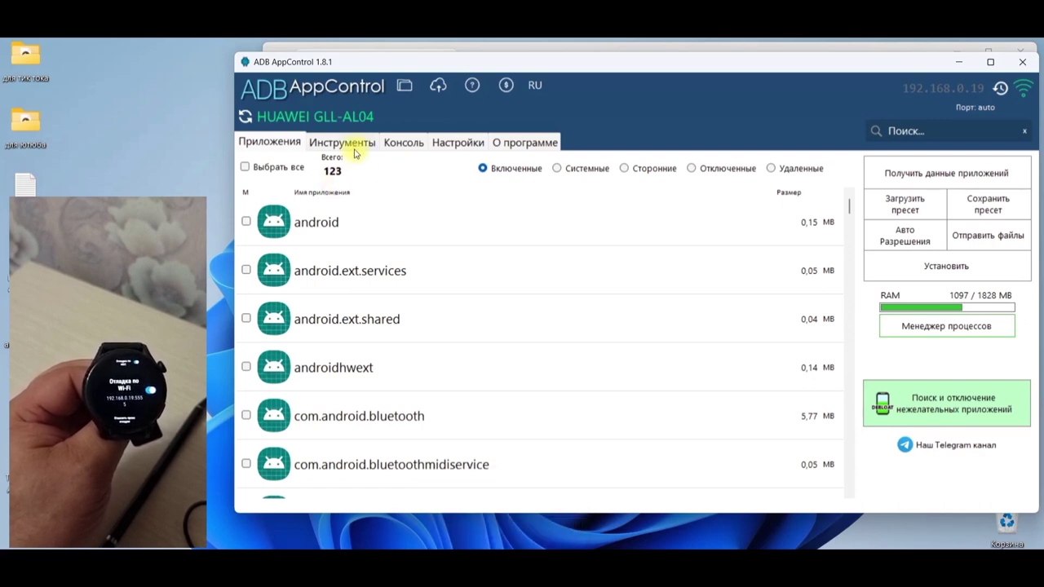
- Open the ADB console, then copy the PC command "adb shell pm disable-user com.android.packageinstaller" from the Notepad notes
click(408, 147)
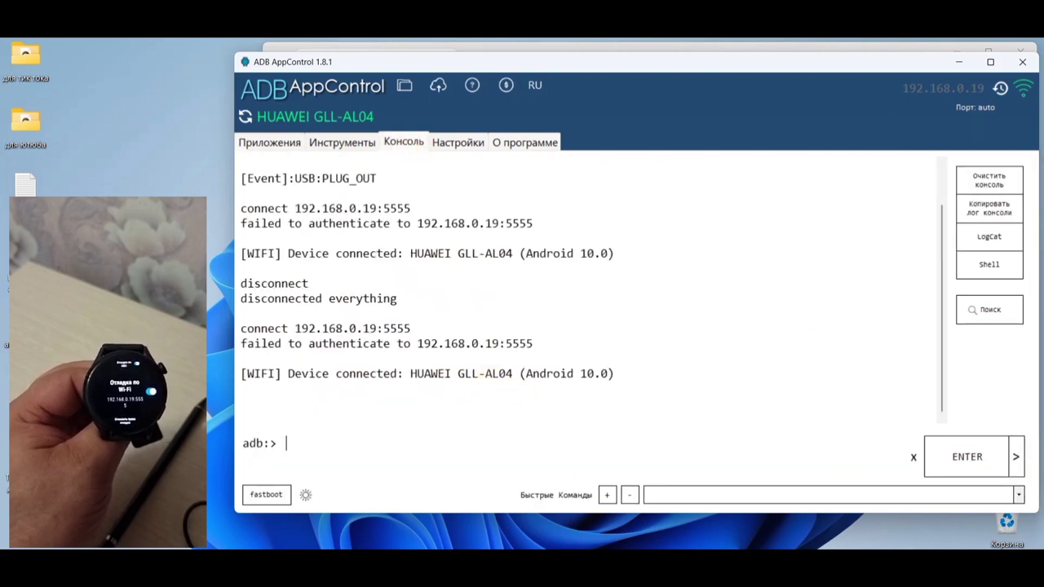
key(alt+Tab)
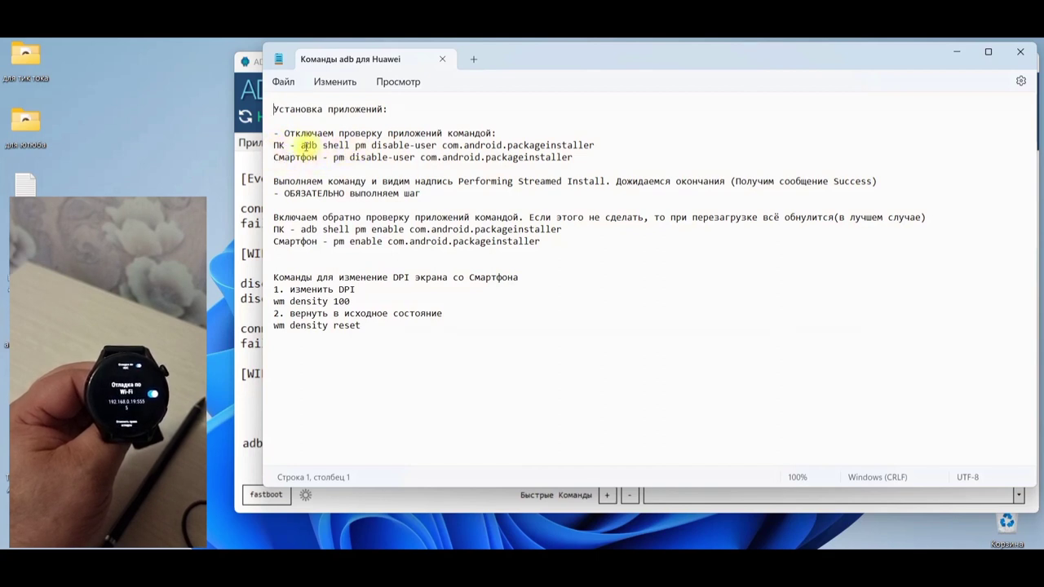
drag(300, 145, 594, 145)
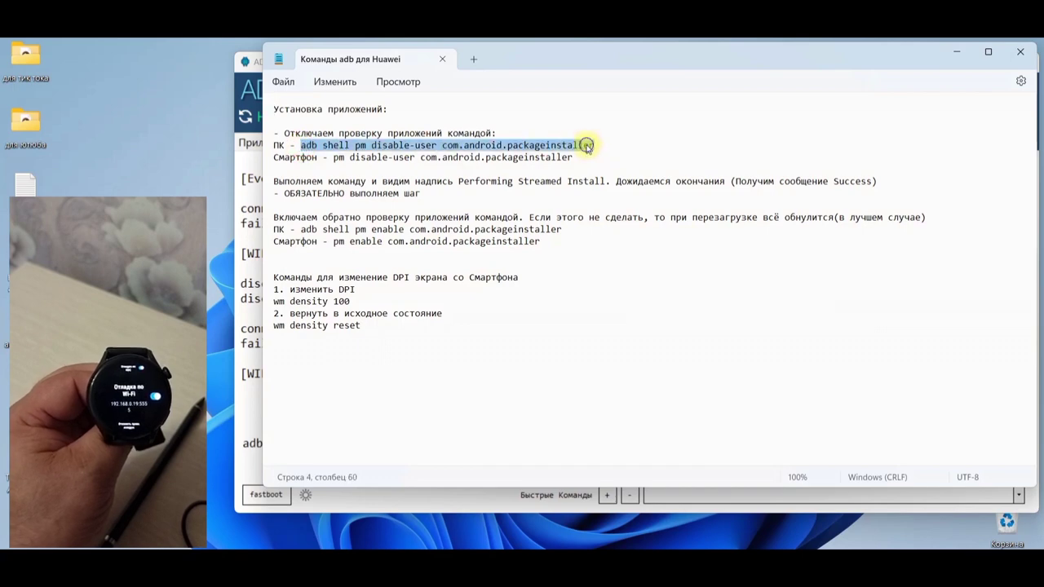
right_click(589, 147)
click(633, 218)
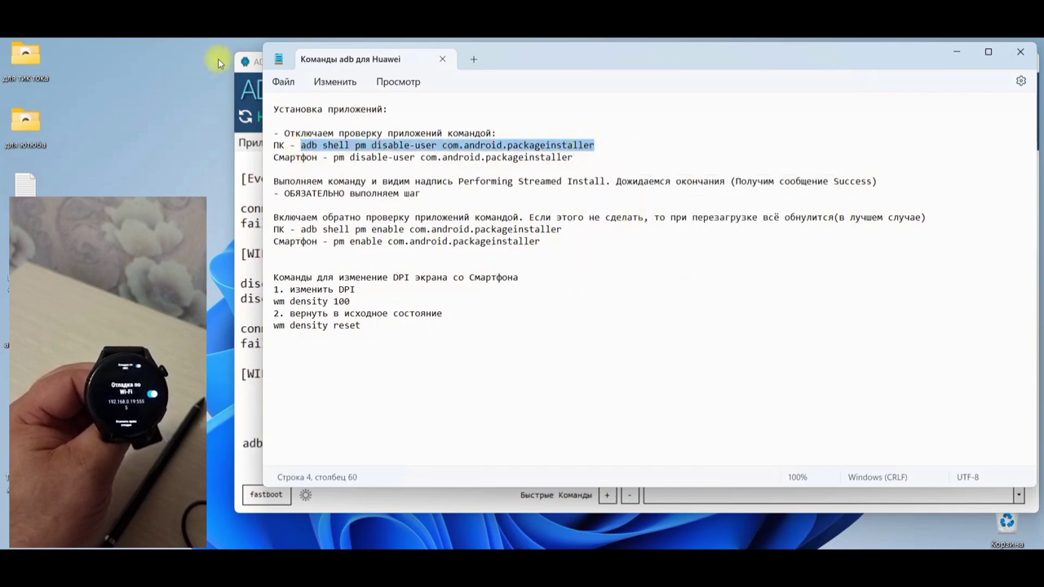
- Run the copied "adb shell pm disable-user com.android.packageinstaller" command in the ADB AppControl console
click(478, 497)
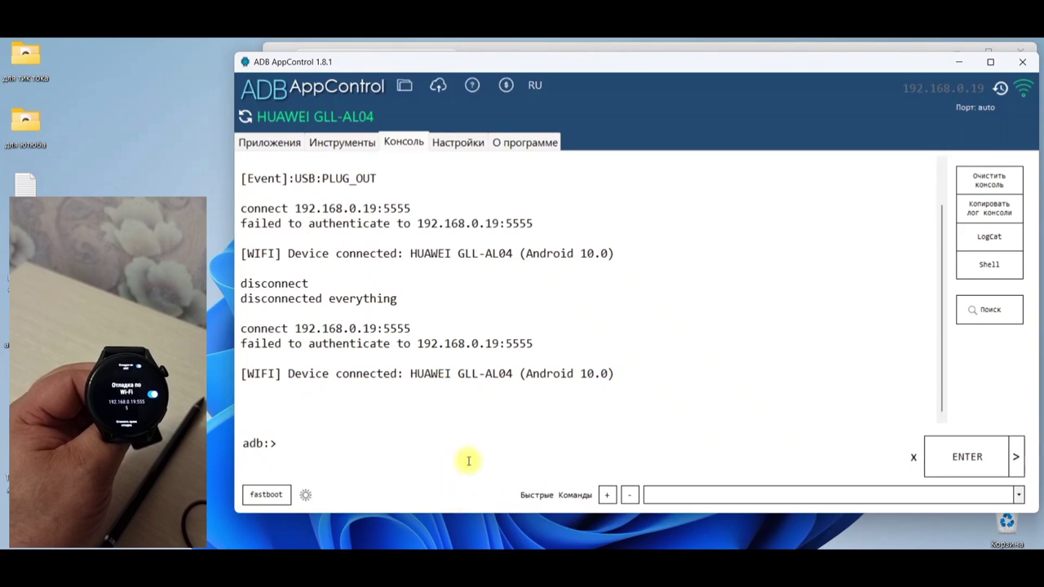
right_click(293, 445)
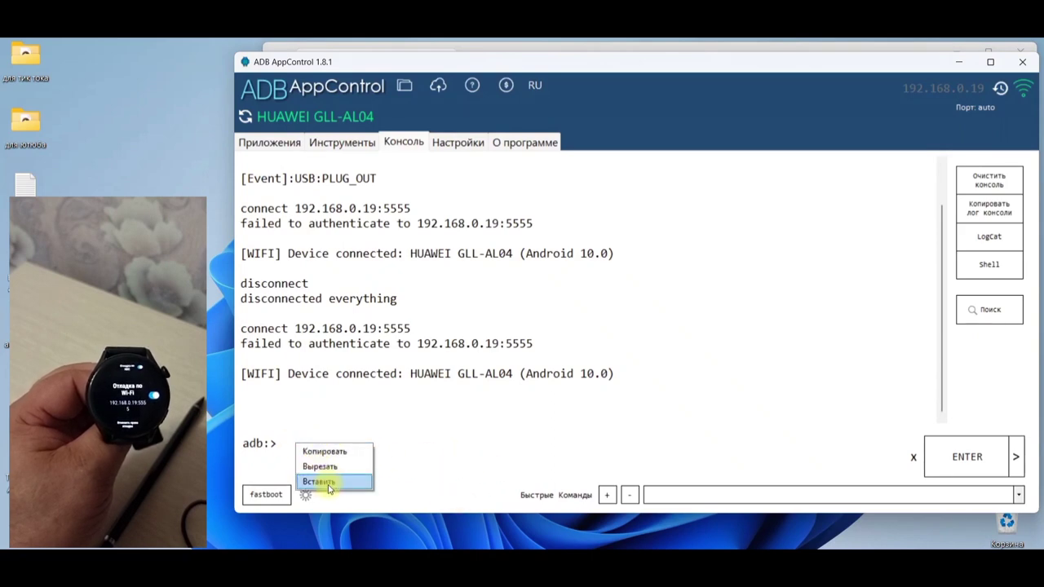
click(326, 482)
click(964, 454)
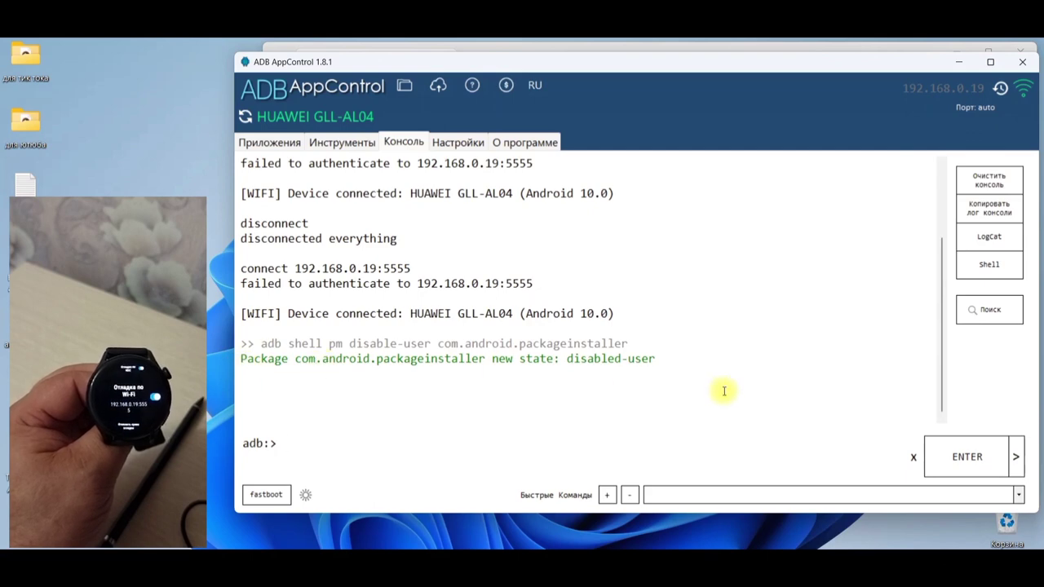
- Add Telegram-9.5.0.(W)tic.apk from the Telegram Desktop folder in Загрузки to the batch installation list
click(288, 144)
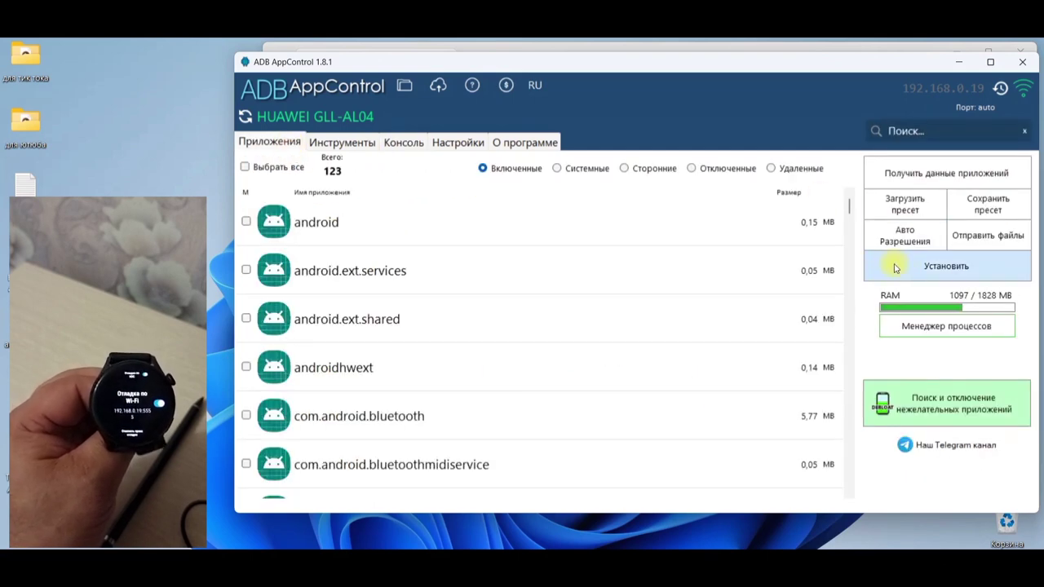
click(917, 269)
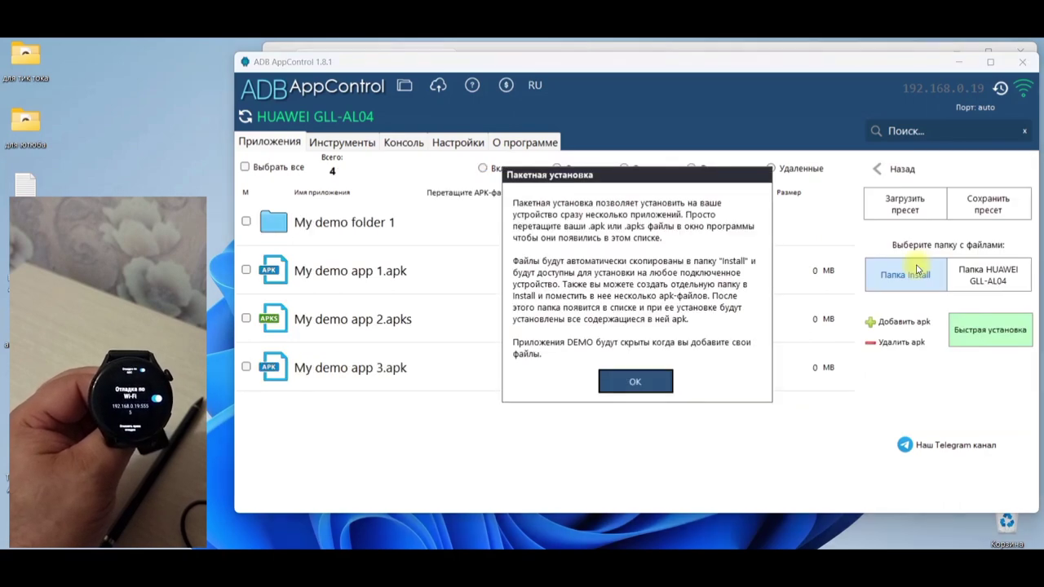
click(635, 379)
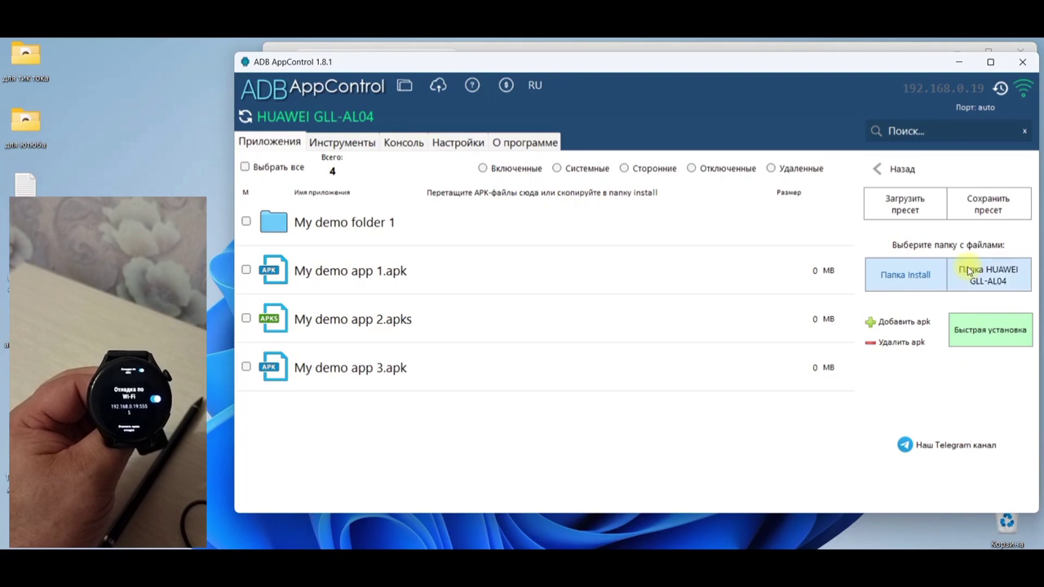
click(922, 322)
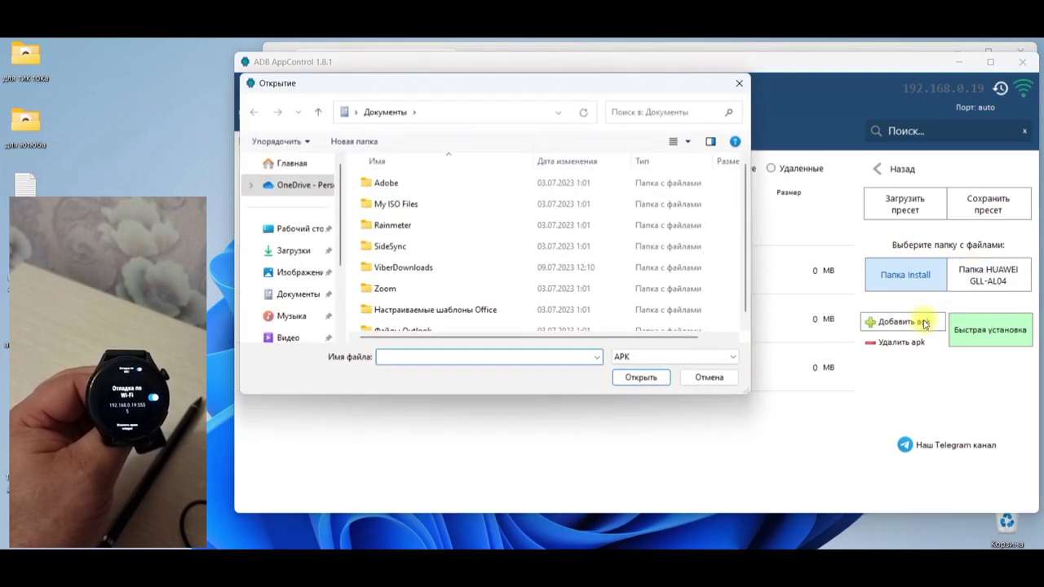
click(297, 252)
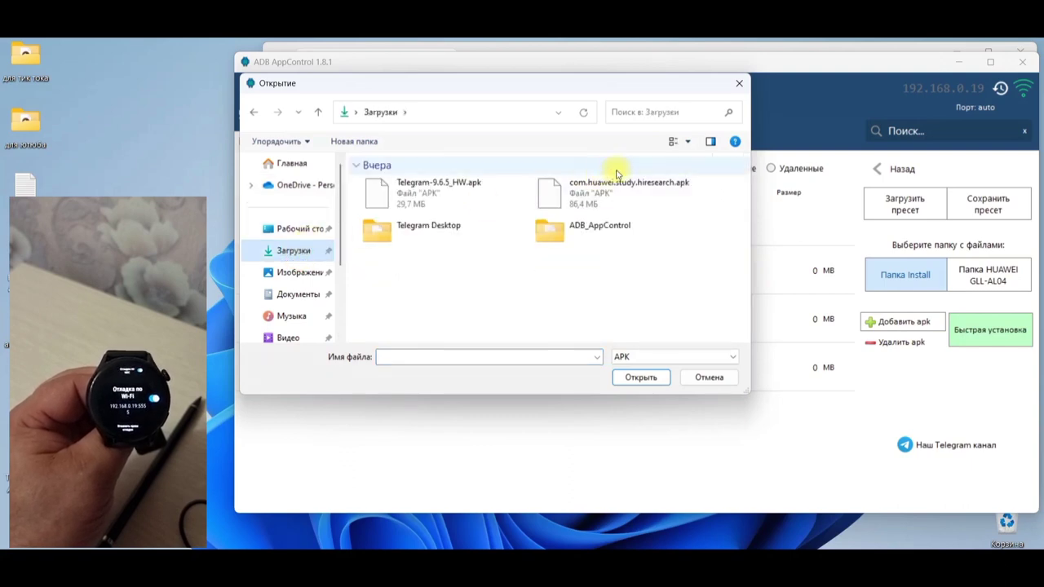
double_click(424, 236)
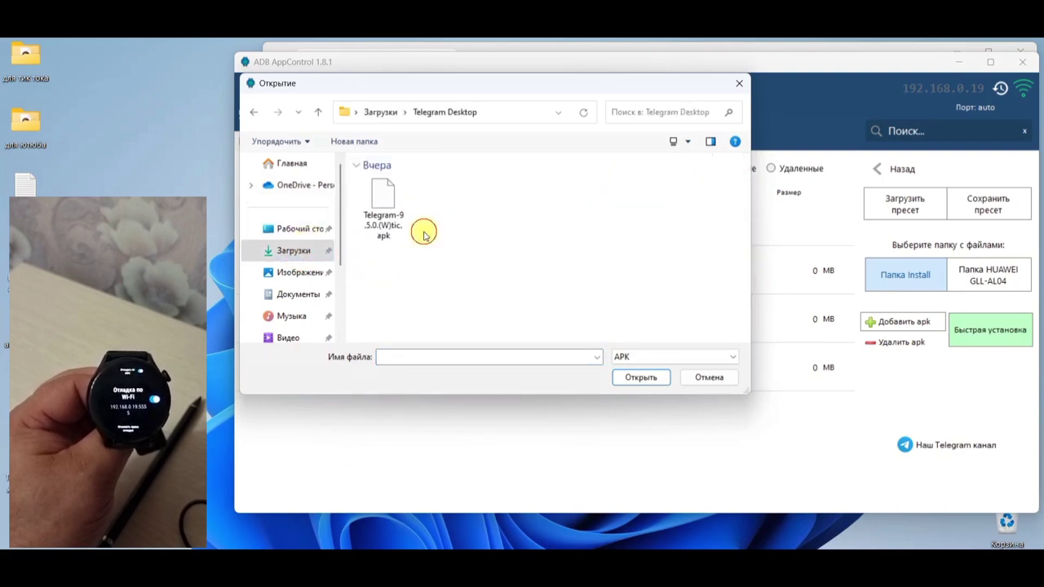
click(384, 208)
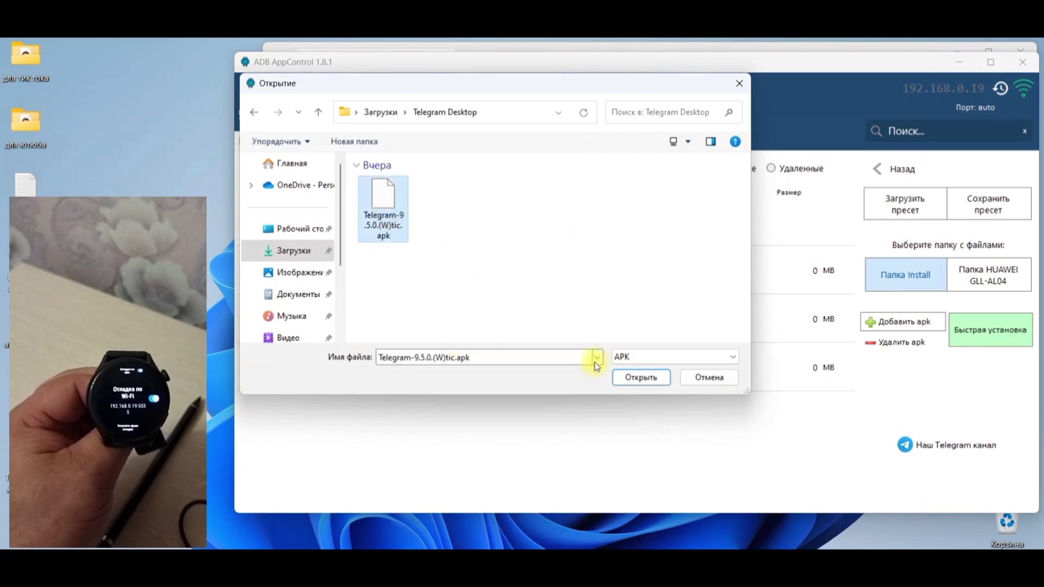
click(650, 378)
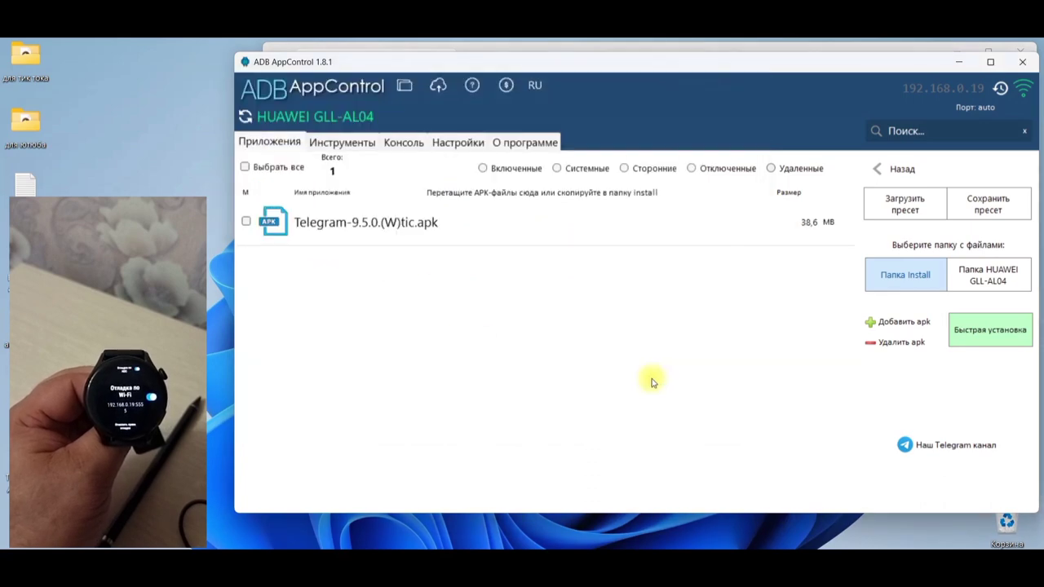
- Install the listed Telegram APK on the watch and close the completion message
click(248, 225)
click(984, 490)
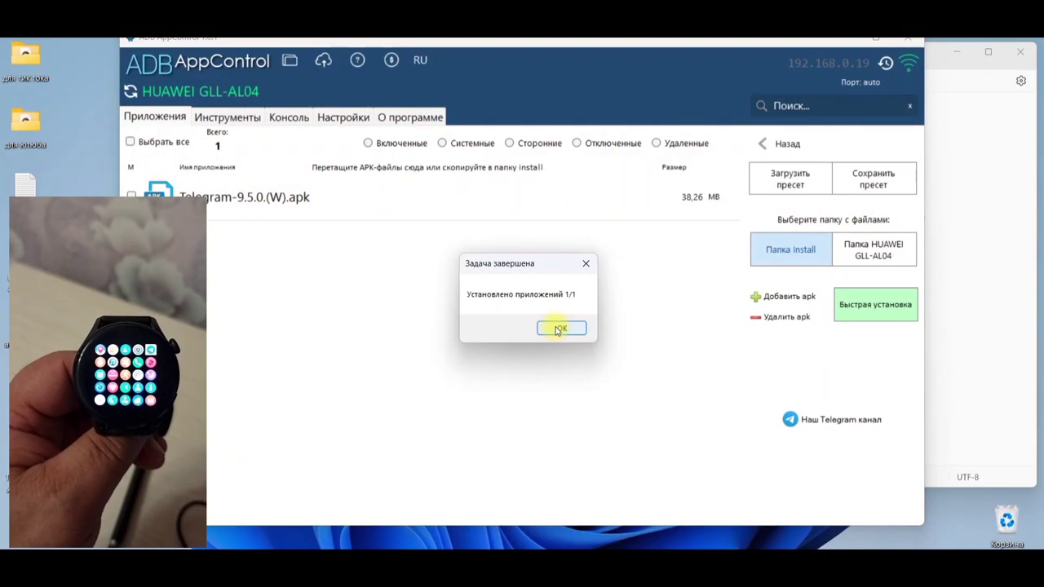
click(560, 326)
drag(545, 44, 659, 62)
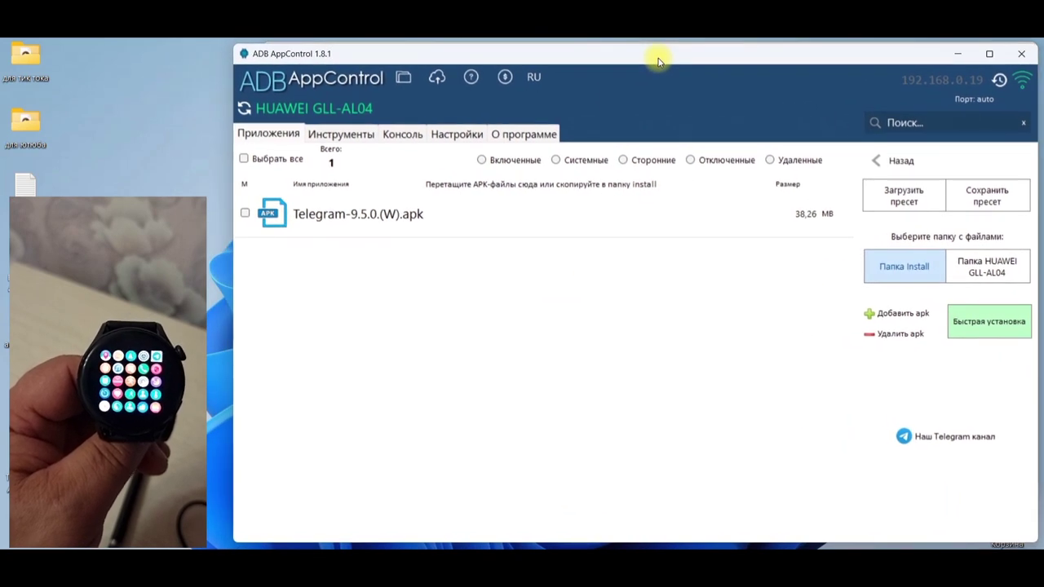
- Set the watch screen's pixel density to 150 and apply it
click(404, 136)
click(366, 135)
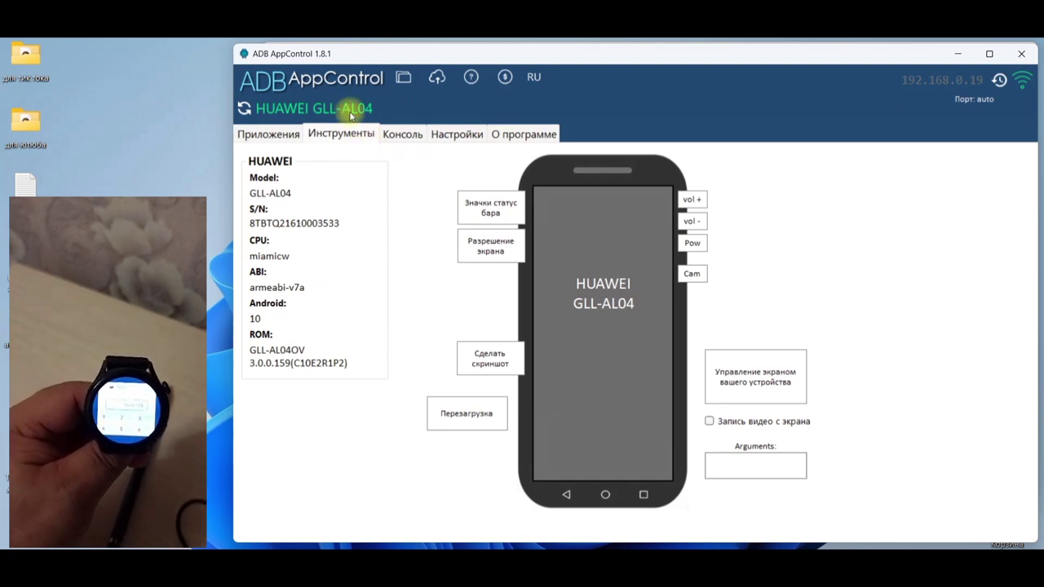
click(505, 252)
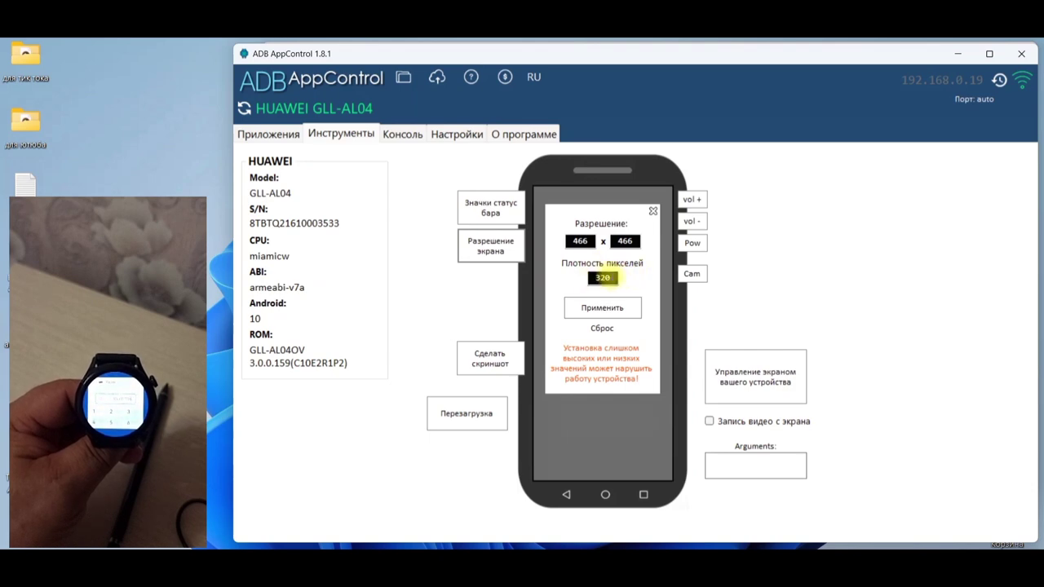
double_click(589, 282)
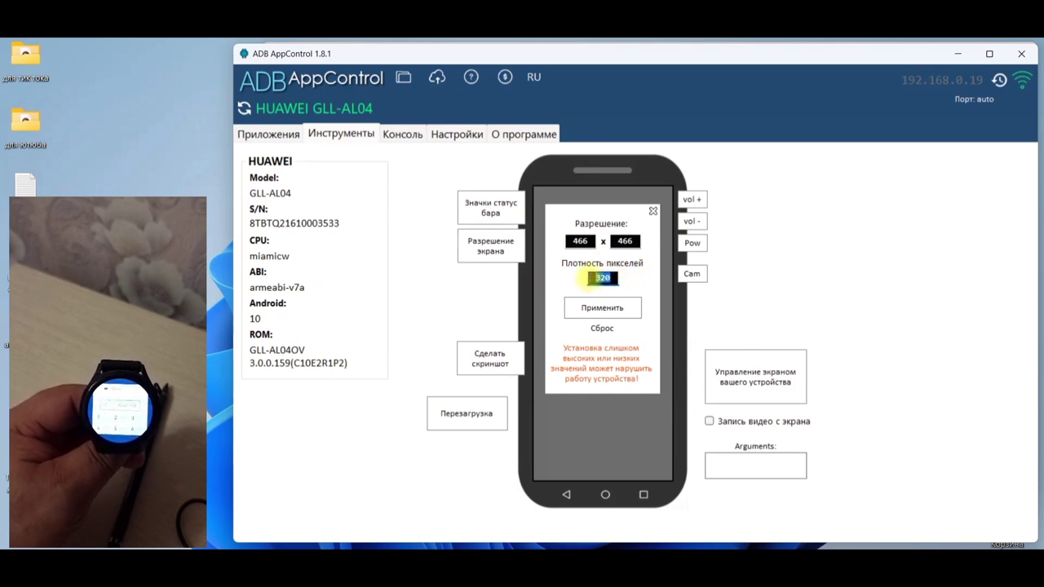
text(1)
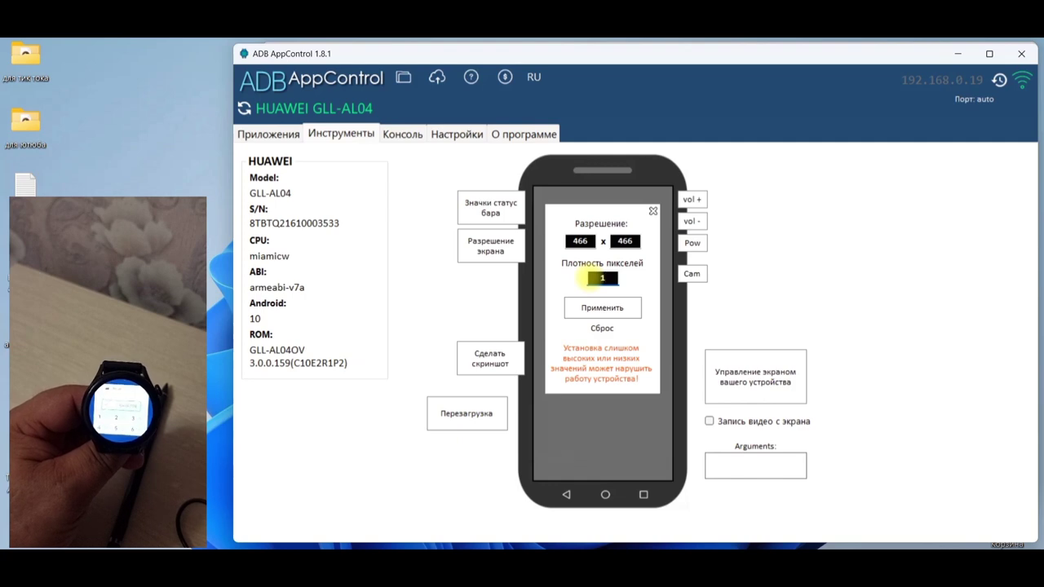
text(50)
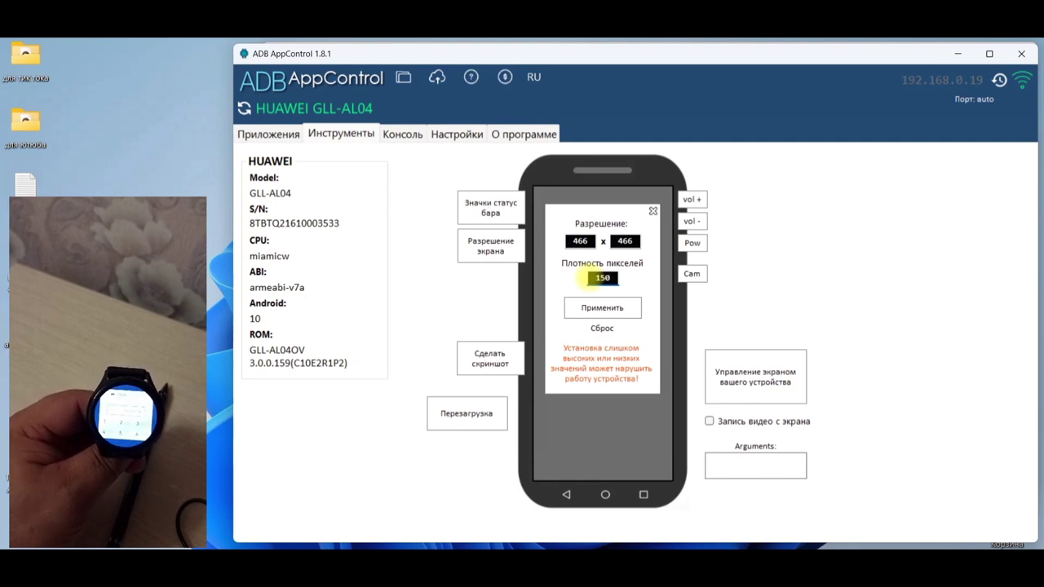
click(629, 308)
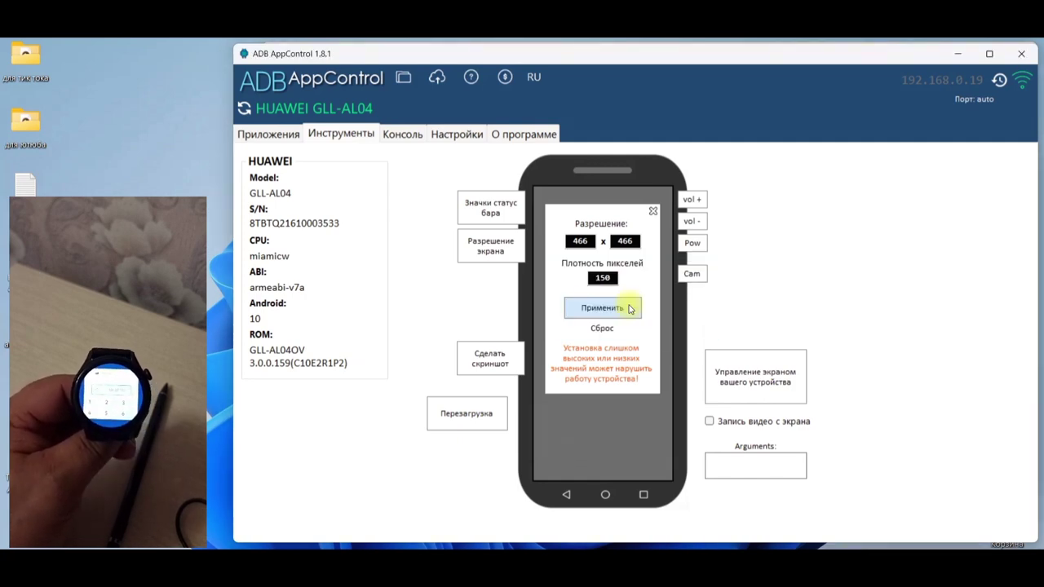